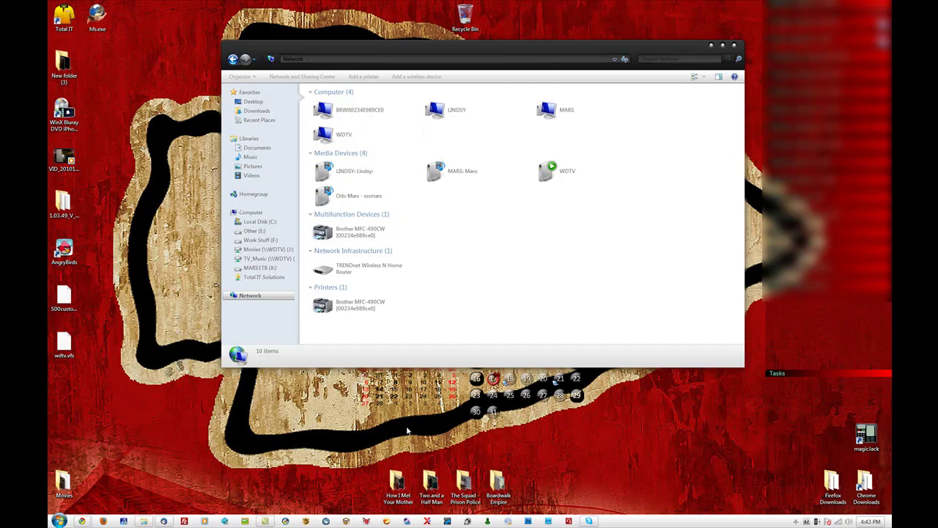
# - Bring Chrome forward and load 192.168.0.110 in a new tab to reach the WDLXTV frontend
pyautogui.moveTo(82, 520)
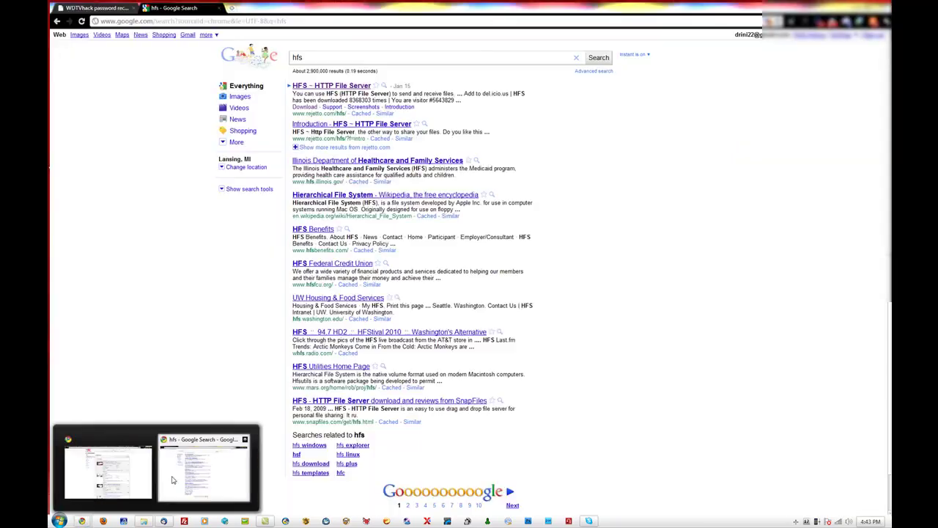
pyautogui.click(173, 479)
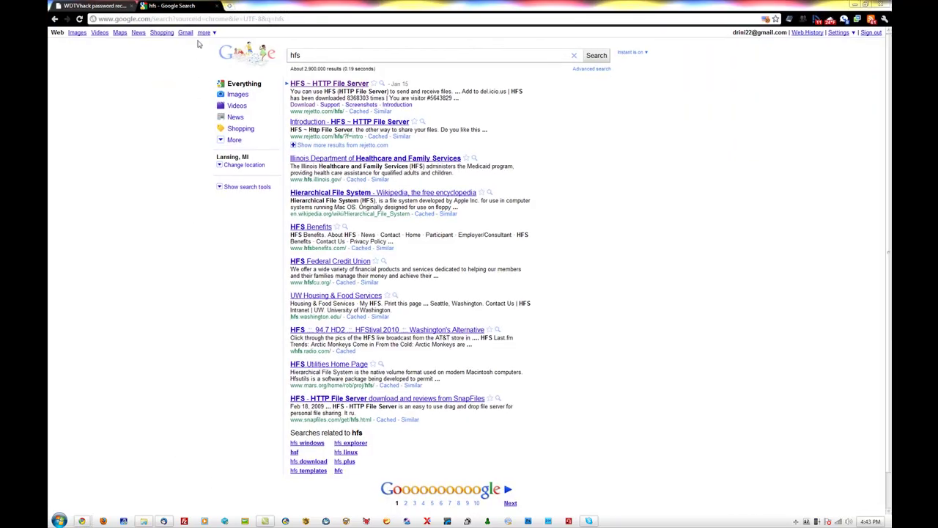
pyautogui.click(229, 6)
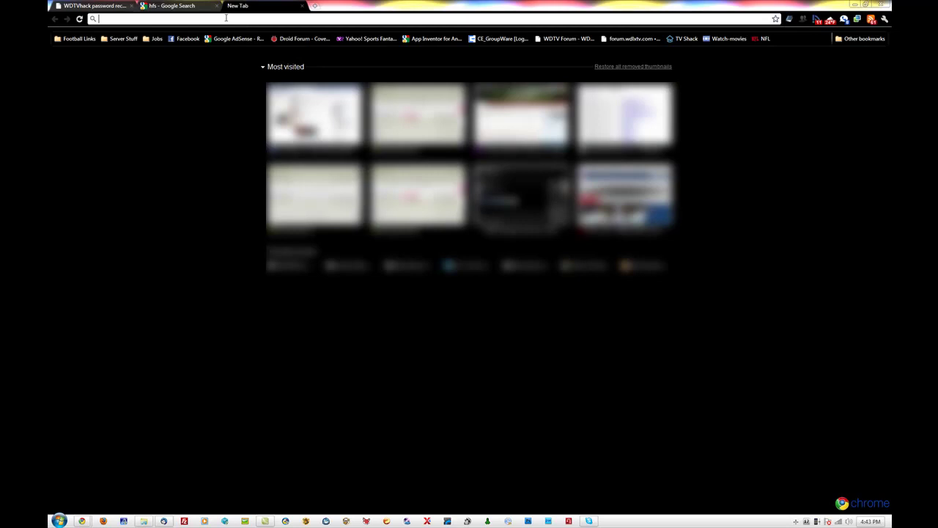
pyautogui.write('192')
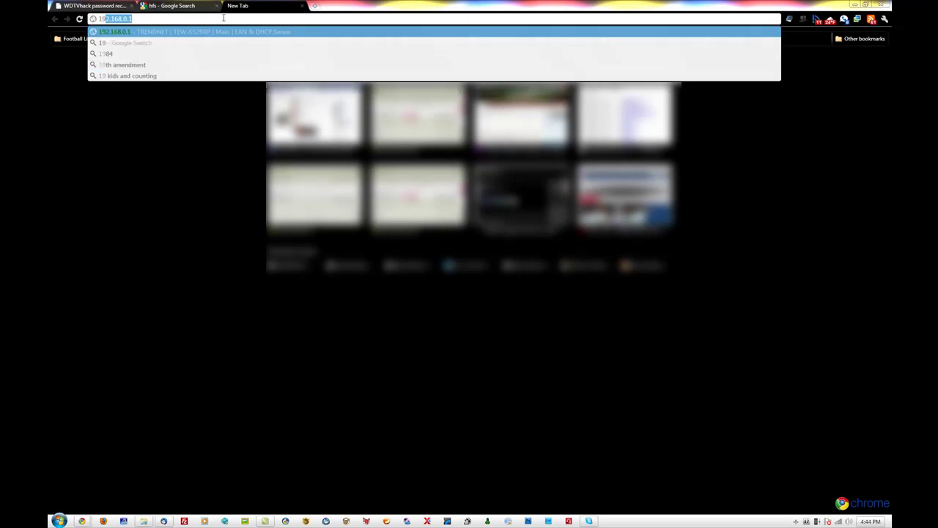
pyautogui.write('.1')
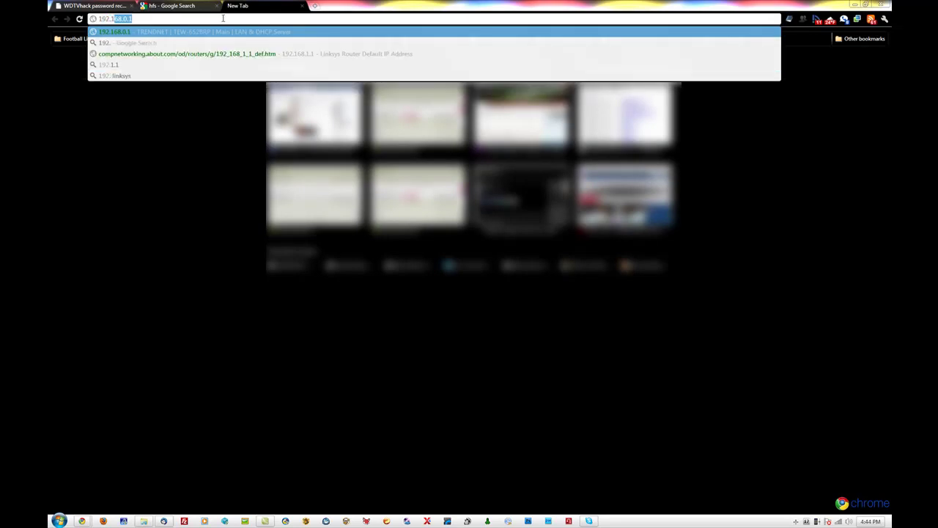
pyautogui.write('68.0.110')
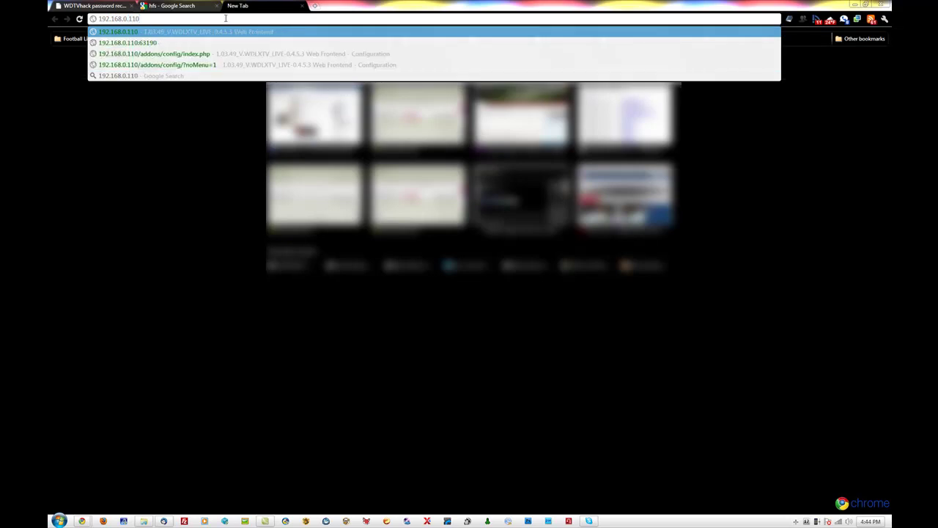
pyautogui.press('Return')
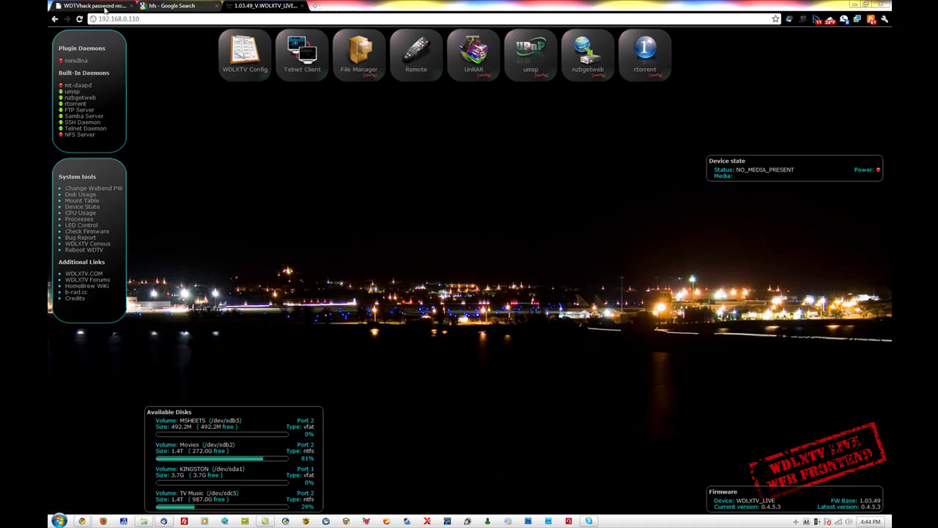
pyautogui.click(106, 7)
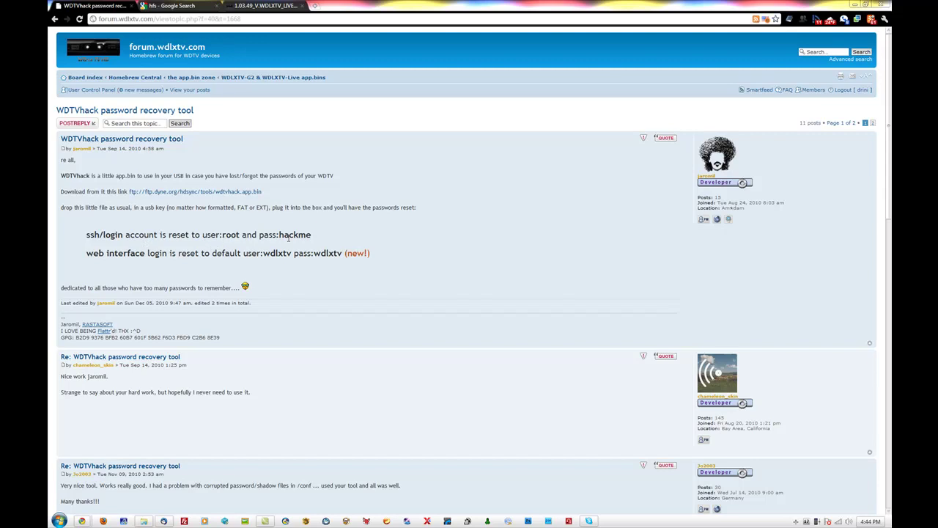
pyautogui.click(283, 6)
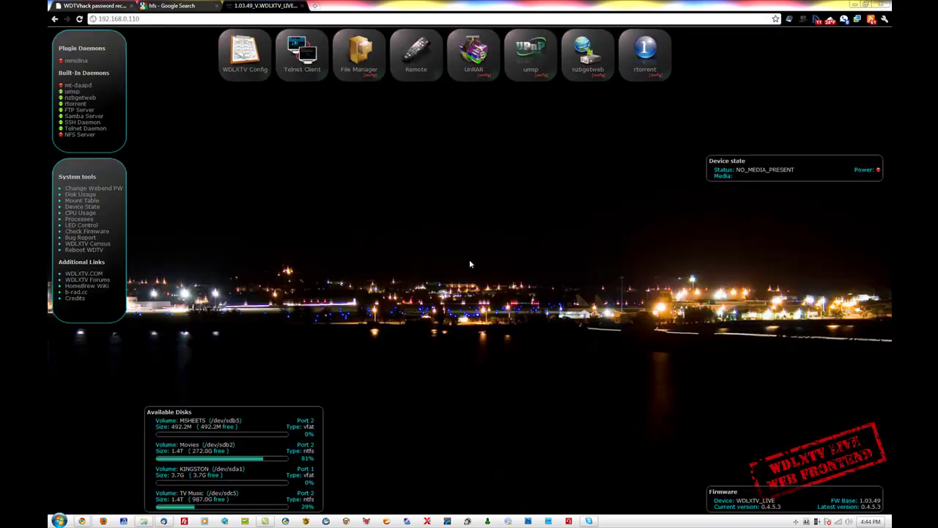
# - Open the WDLXTV Config page and scroll down to its File Sharing: SMB section
pyautogui.click(244, 70)
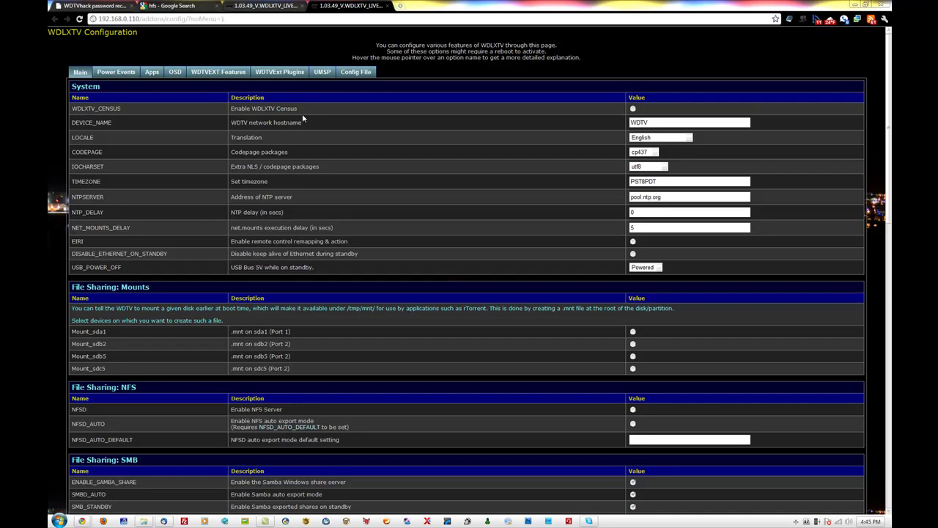
pyautogui.scroll(-1, 383, 186)
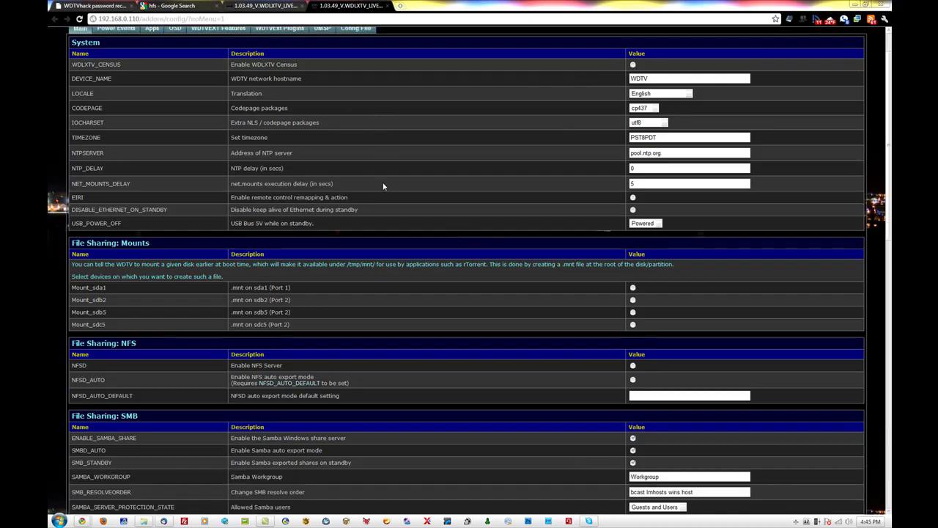
pyautogui.scroll(-5, 382, 186)
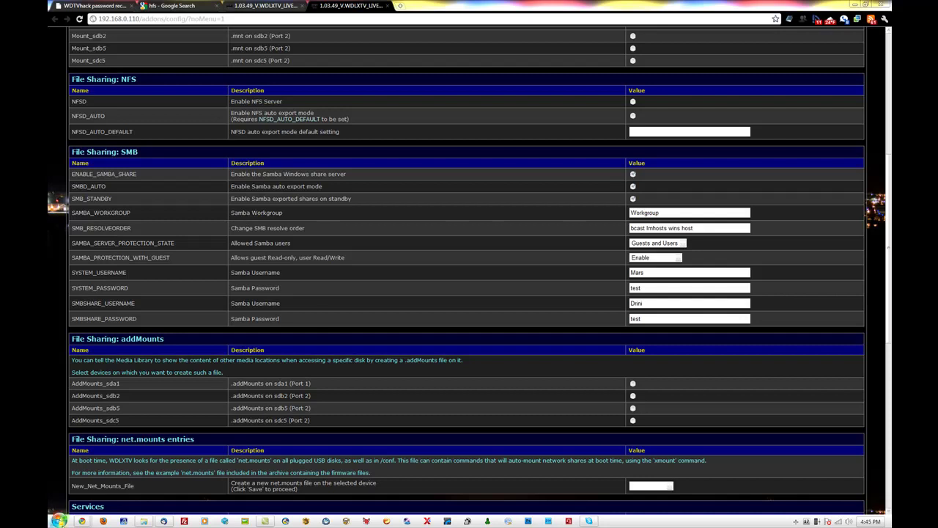
pyautogui.click(58, 520)
pyautogui.rightClick(187, 280)
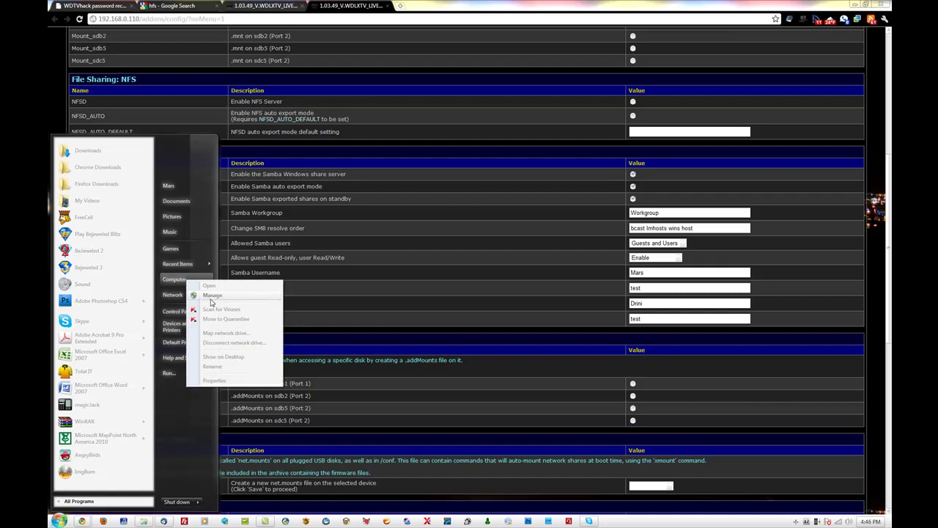
pyautogui.click(213, 379)
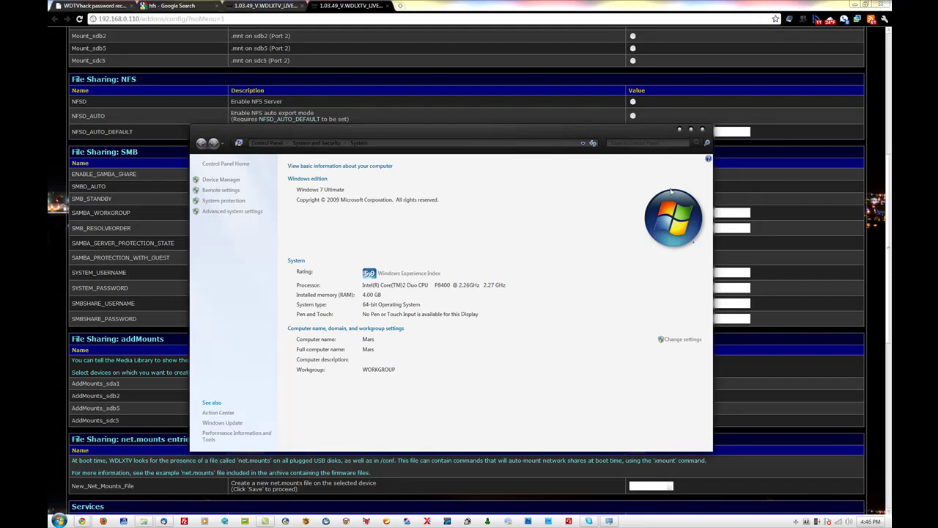
pyautogui.click(702, 131)
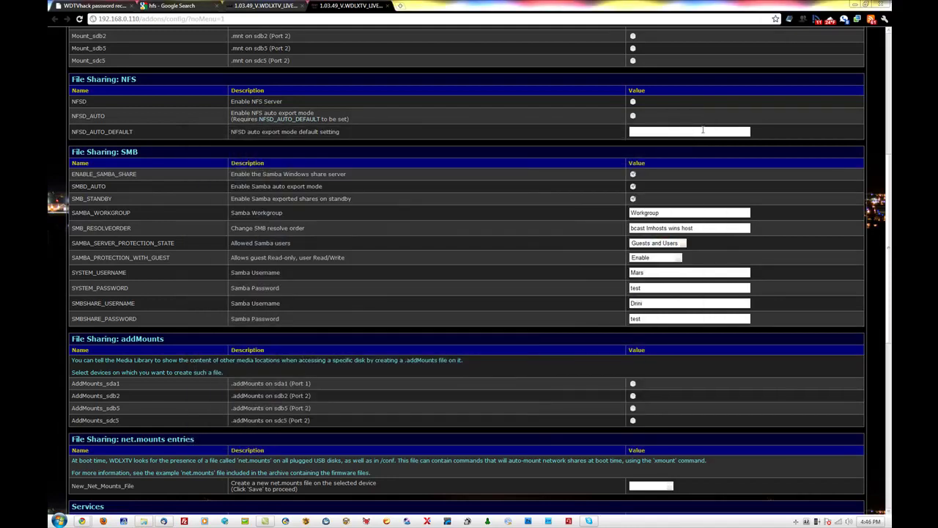
pyautogui.click(664, 243)
pyautogui.click(657, 251)
pyautogui.scroll(-4, 684, 376)
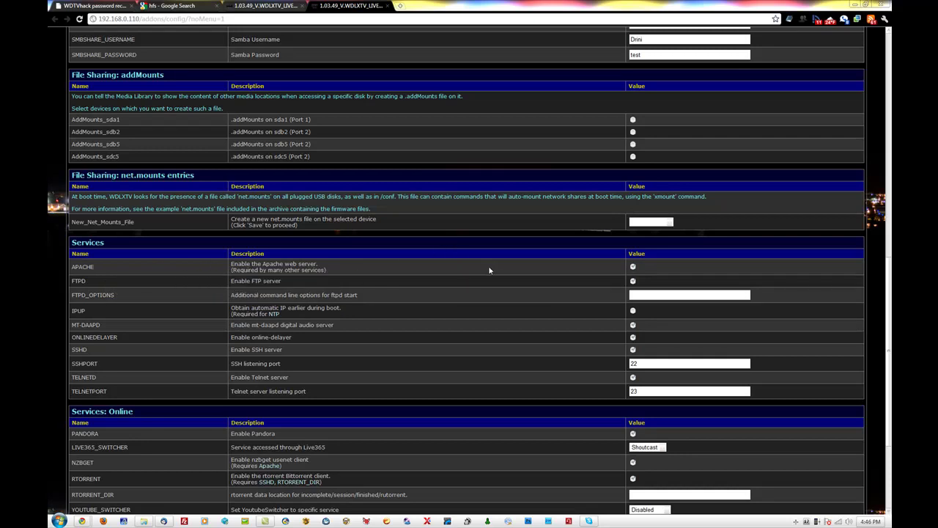
pyautogui.scroll(-3, 350, 326)
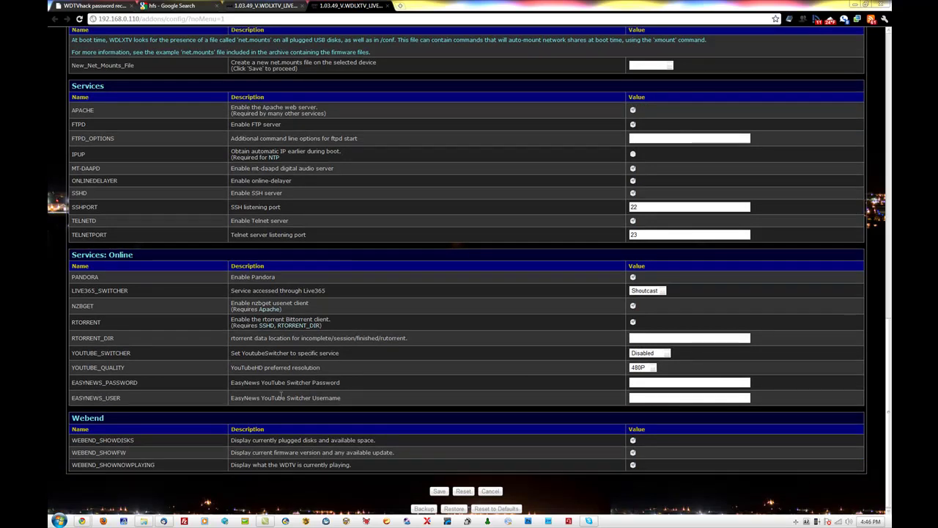
pyautogui.scroll(10, 463, 331)
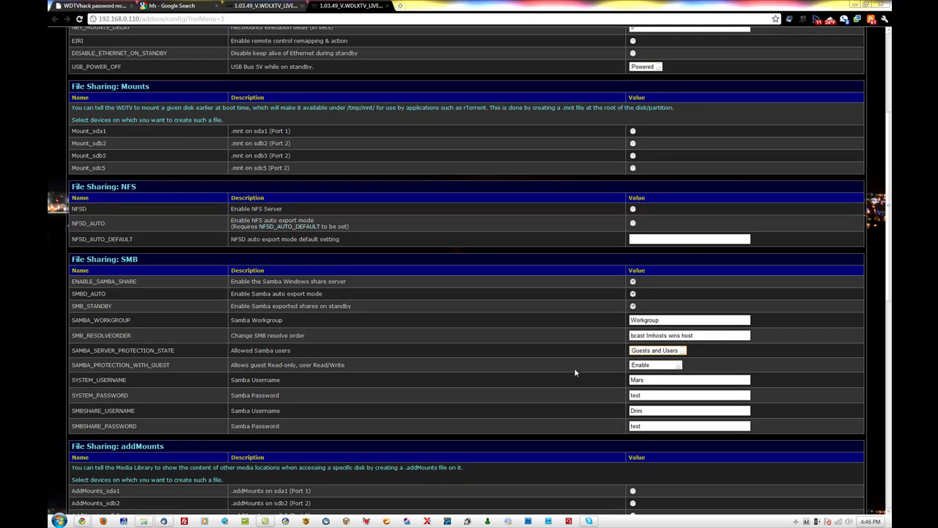
pyautogui.scroll(-2, 498, 408)
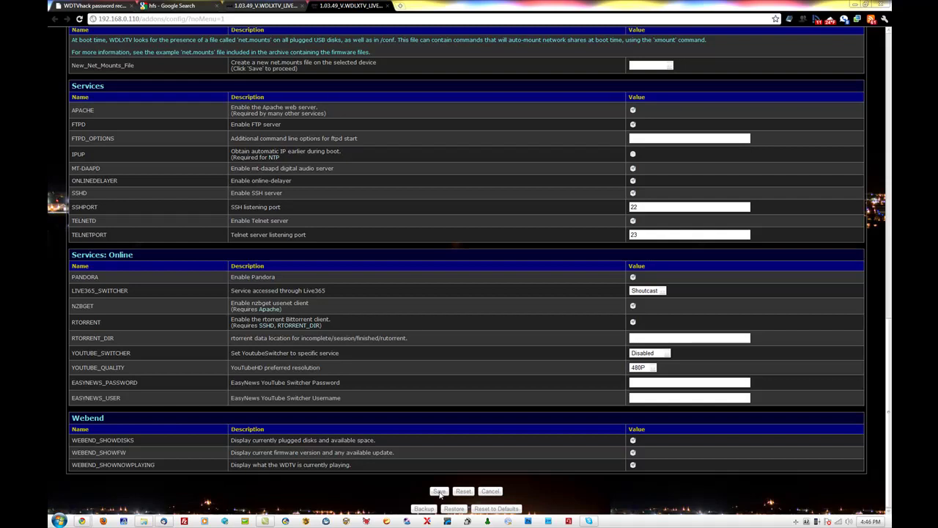
# - Save the WDLXTV configuration to the WDTV until 'Config saved.' appears
pyautogui.click(439, 491)
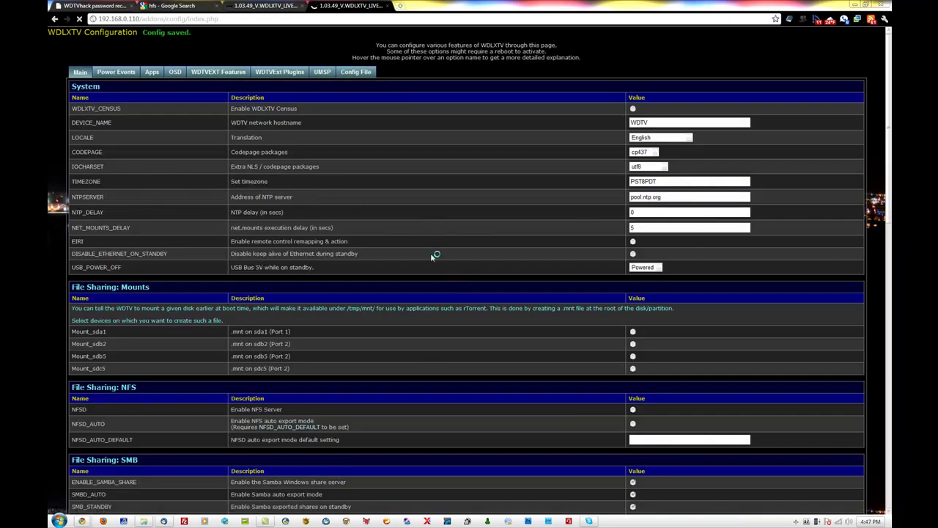
pyautogui.scroll(-3, 433, 256)
pyautogui.scroll(3, 434, 256)
pyautogui.moveTo(154, 130)
# - Refresh the Explorer Network view and open the WDTV device
pyautogui.click(854, 6)
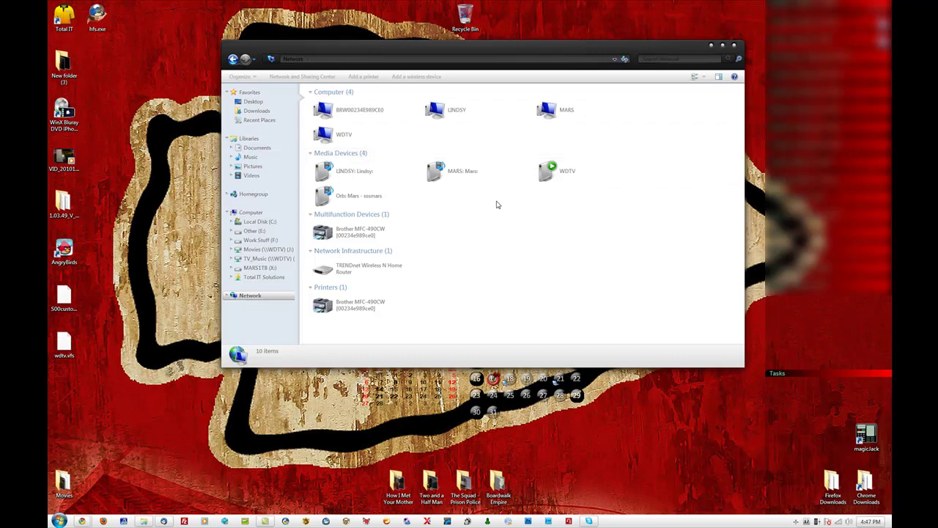
pyautogui.rightClick(631, 123)
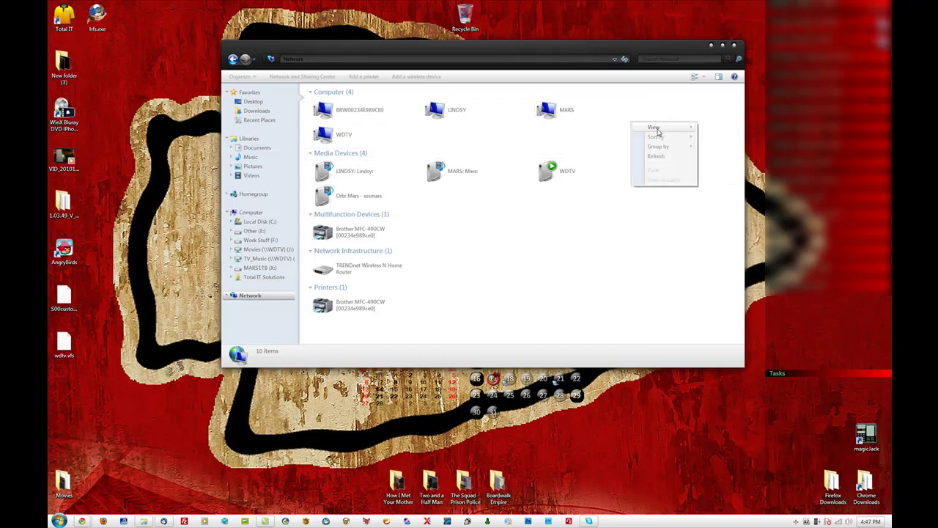
pyautogui.click(656, 156)
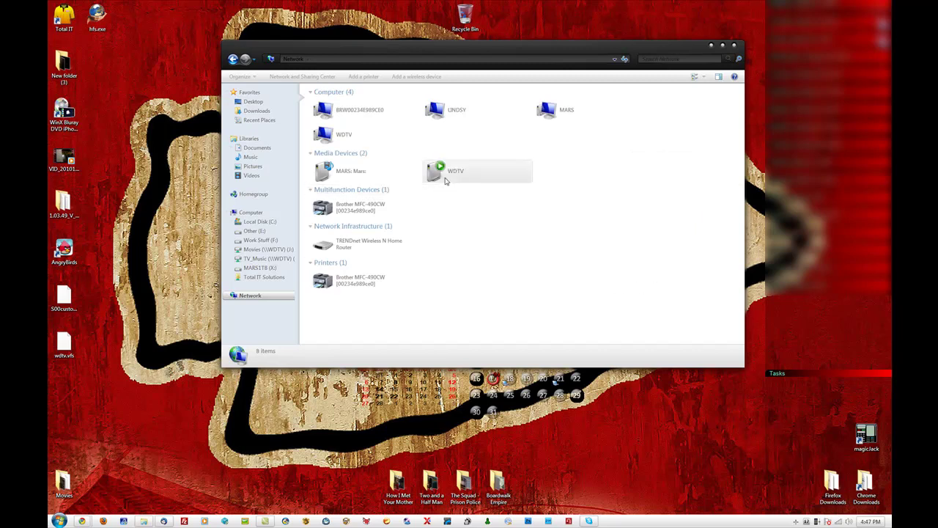
pyautogui.doubleClick(343, 138)
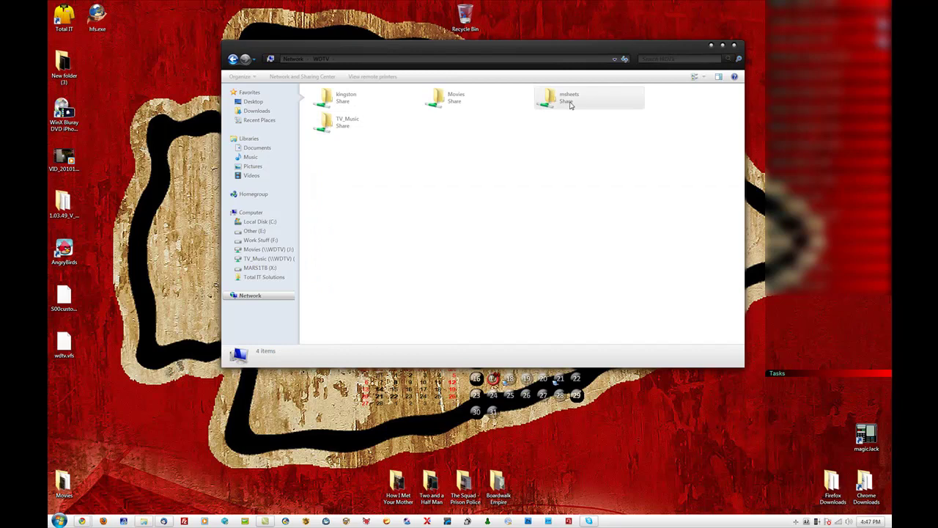
# - Browse the Movies, TV_Music and msheets shares, then reopen WDTV's share list
pyautogui.doubleClick(454, 107)
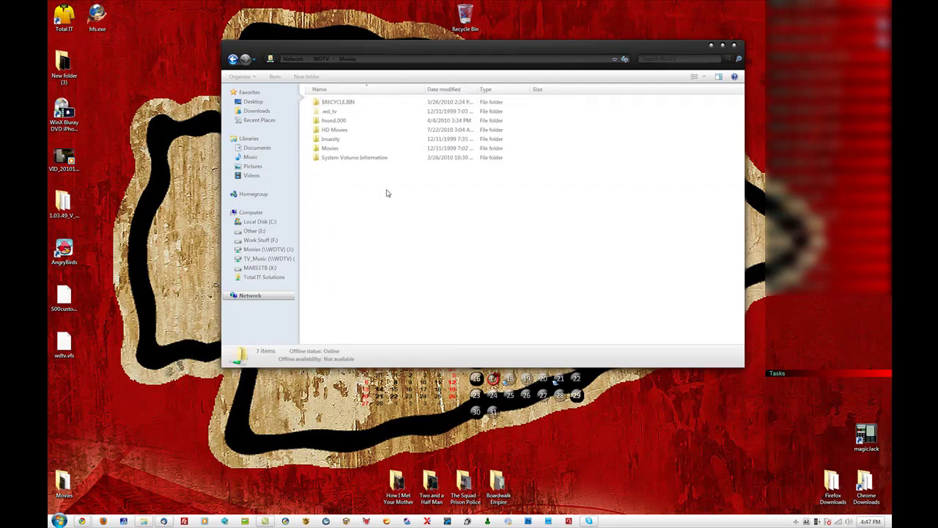
pyautogui.press('BackSpace')
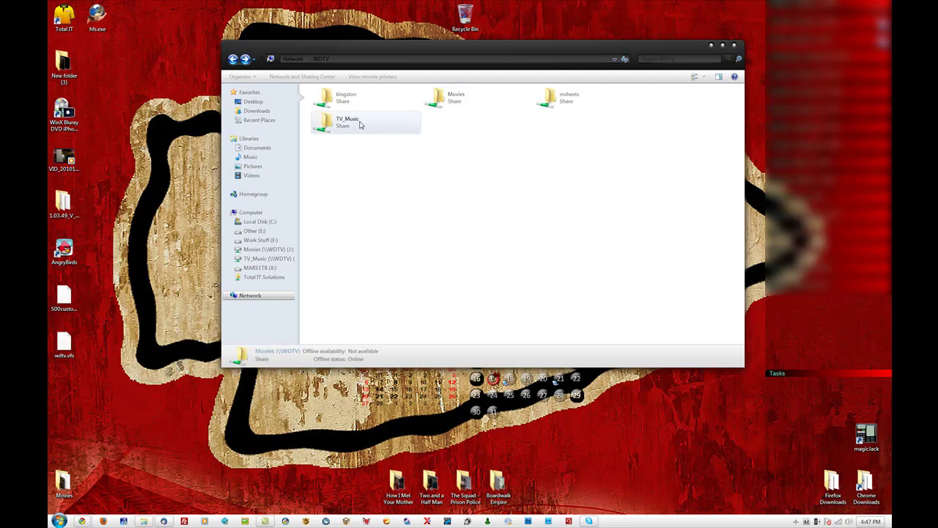
pyautogui.doubleClick(359, 124)
pyautogui.press('BackSpace')
pyautogui.doubleClick(547, 110)
pyautogui.press('BackSpace')
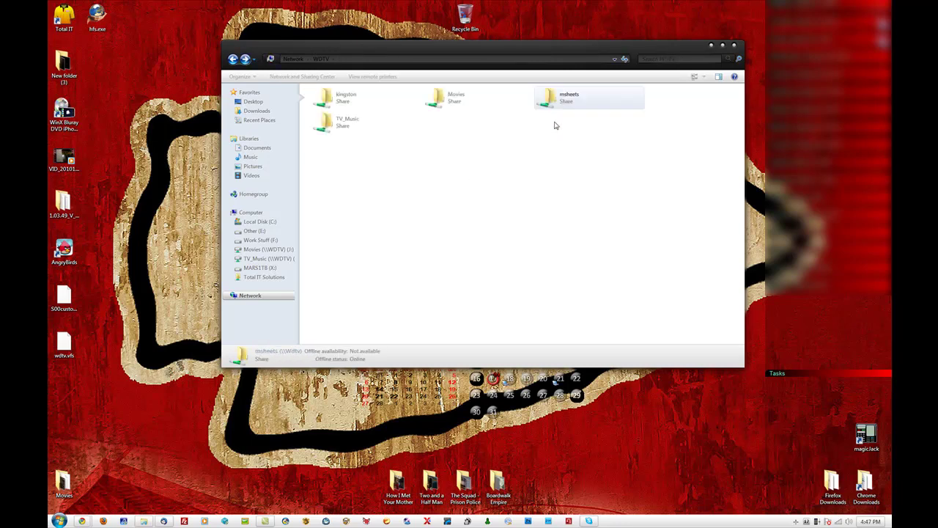
pyautogui.press('BackSpace')
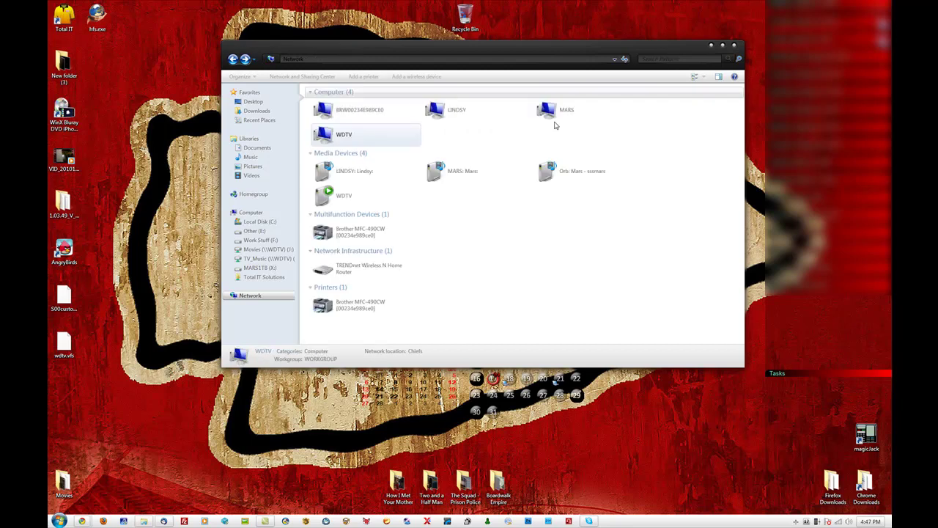
pyautogui.doubleClick(379, 138)
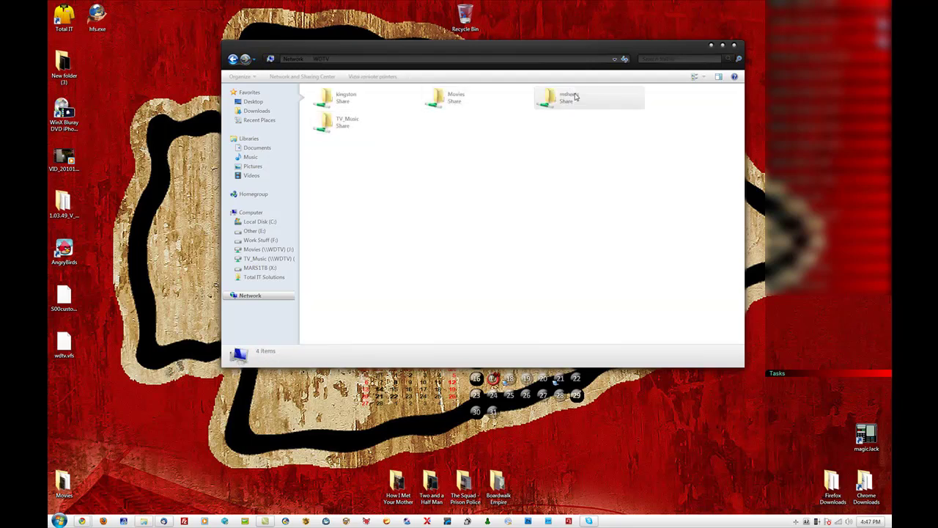
# - Go from the Movies share to the Computer drive list
pyautogui.click(459, 99)
pyautogui.rightClick(462, 103)
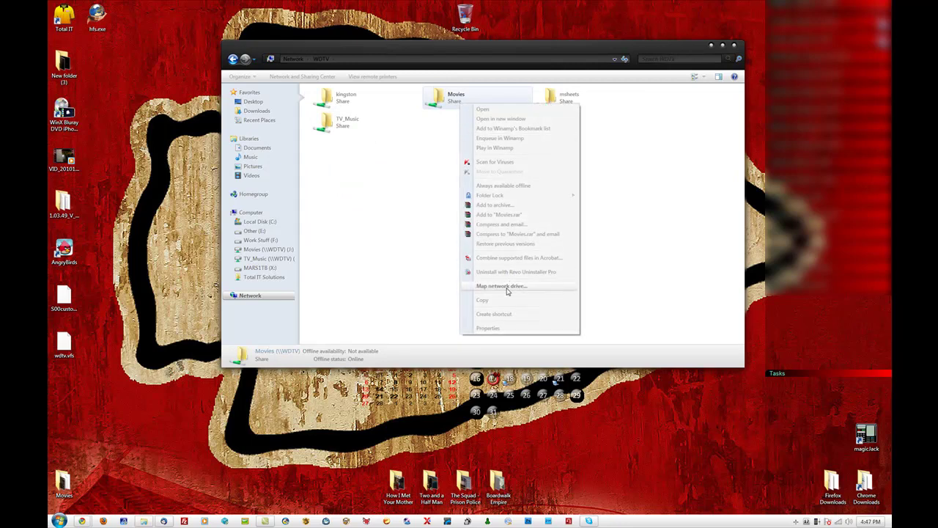
pyautogui.click(386, 227)
pyautogui.click(255, 213)
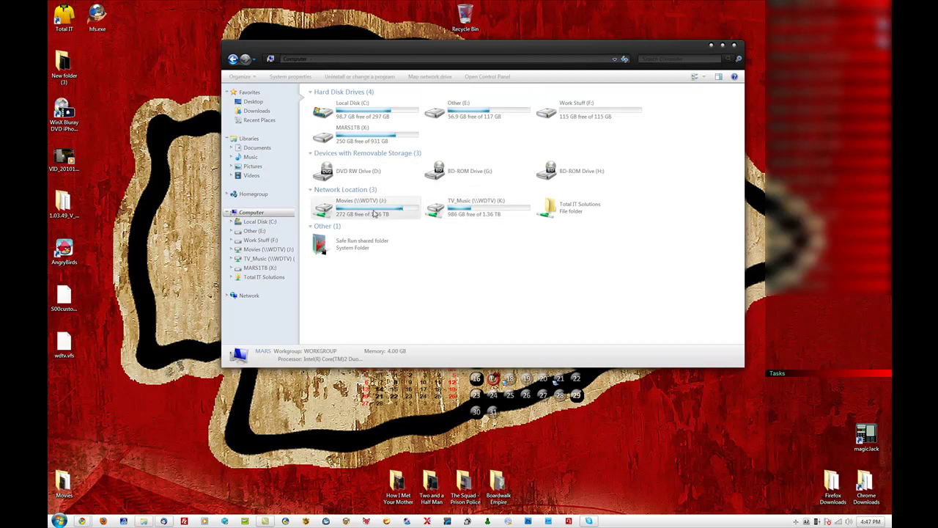
# - Check the TV_Music (K:) and Movies (J:) network drives, then move the hfs.exe desktop icon down
pyautogui.doubleClick(477, 207)
pyautogui.press('BackSpace')
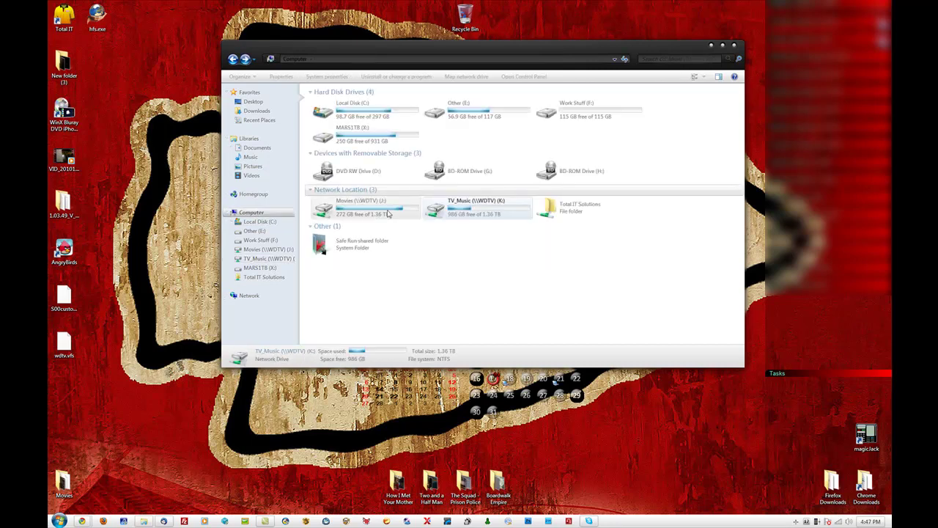
pyautogui.doubleClick(412, 211)
pyautogui.press('BackSpace')
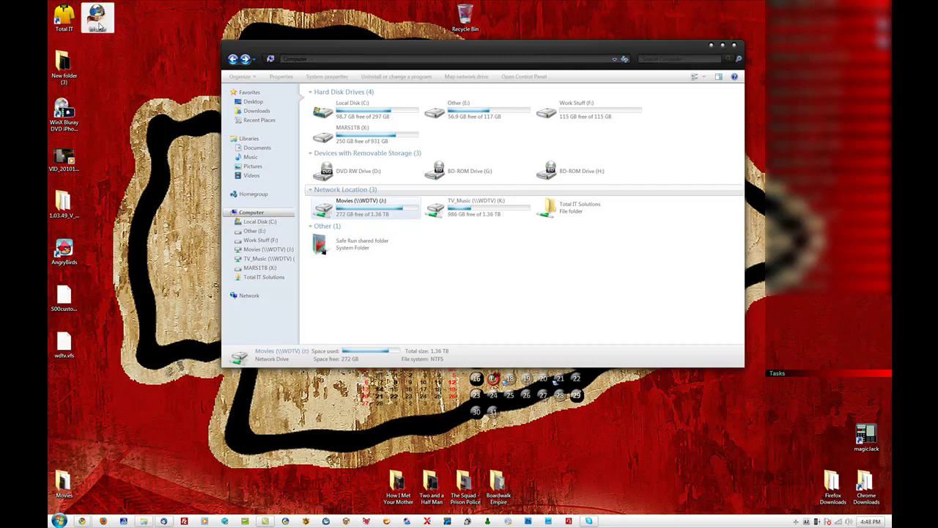
pyautogui.moveTo(99, 24); pyautogui.dragTo(132, 88)
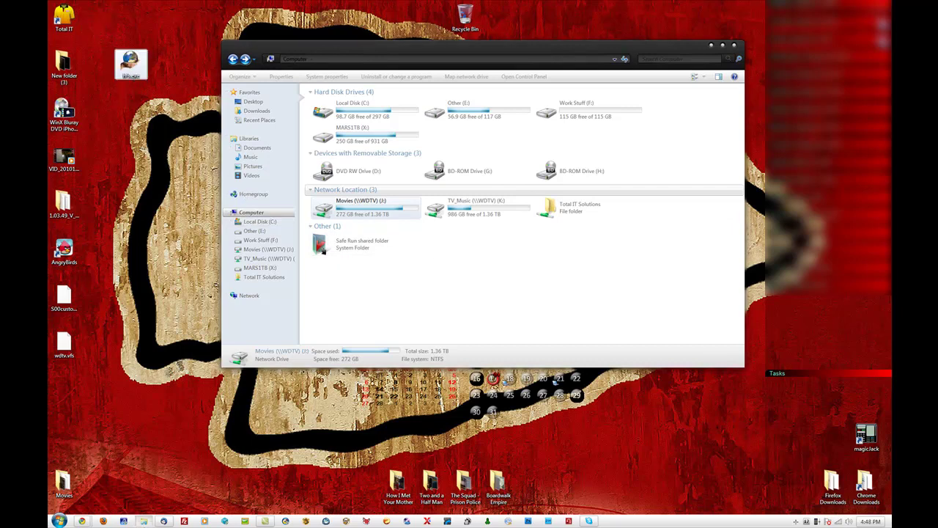
# - From the hfs search results, visit the rejetto HFS download page, then minimise Chrome
pyautogui.click(82, 520)
pyautogui.click(177, 471)
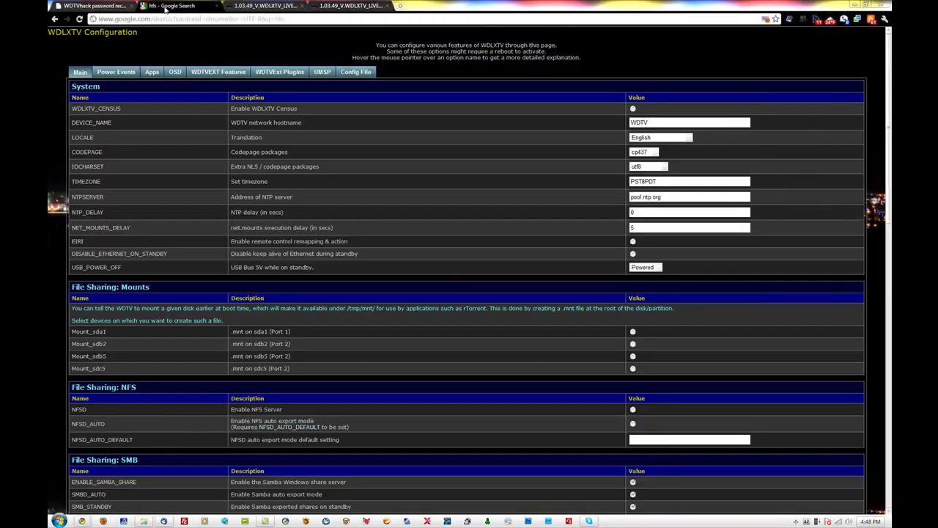
pyautogui.click(165, 8)
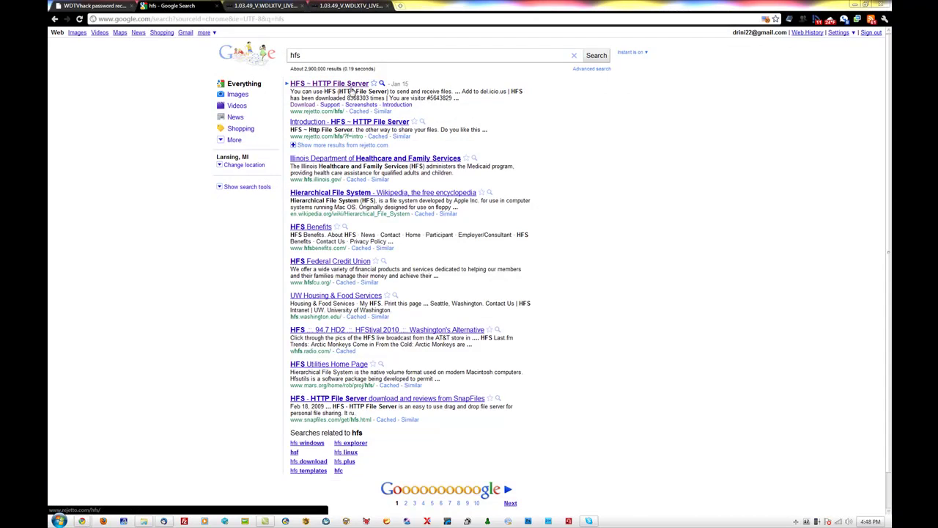
pyautogui.click(353, 86)
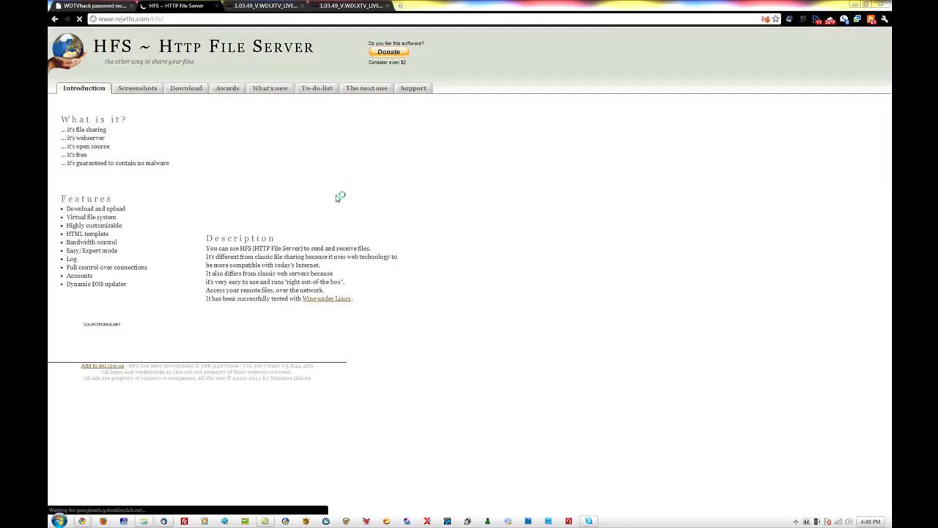
pyautogui.click(176, 90)
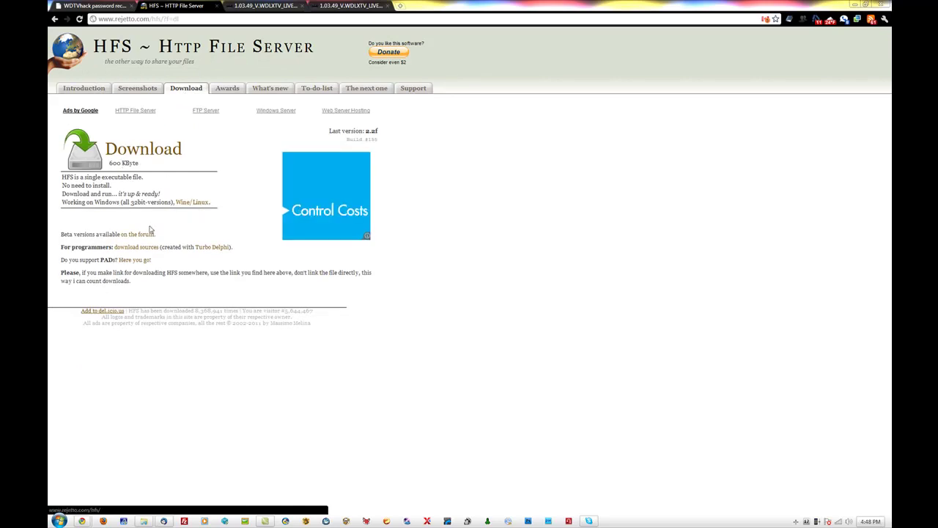
pyautogui.click(854, 5)
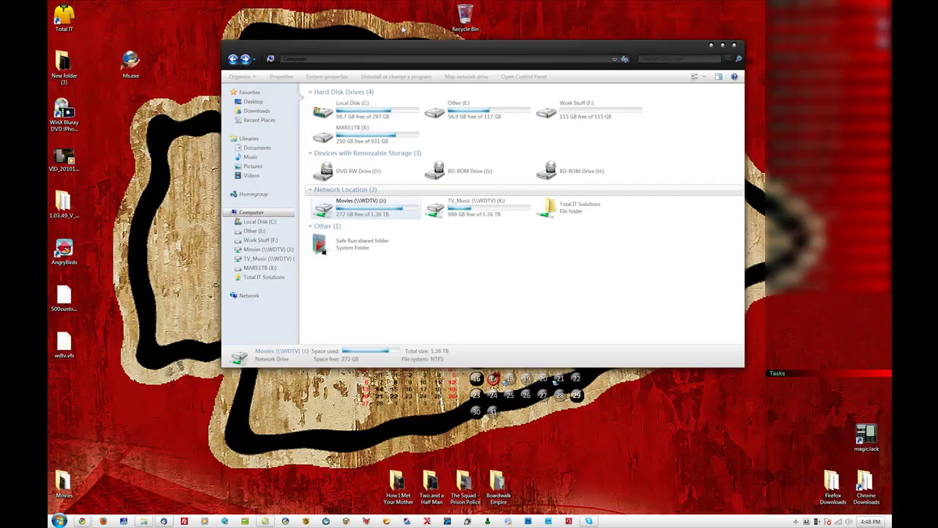
# - Launch hfs.exe past the security warning and change its listening port to 9876
pyautogui.click(137, 73)
pyautogui.doubleClick(131, 71)
pyautogui.click(496, 267)
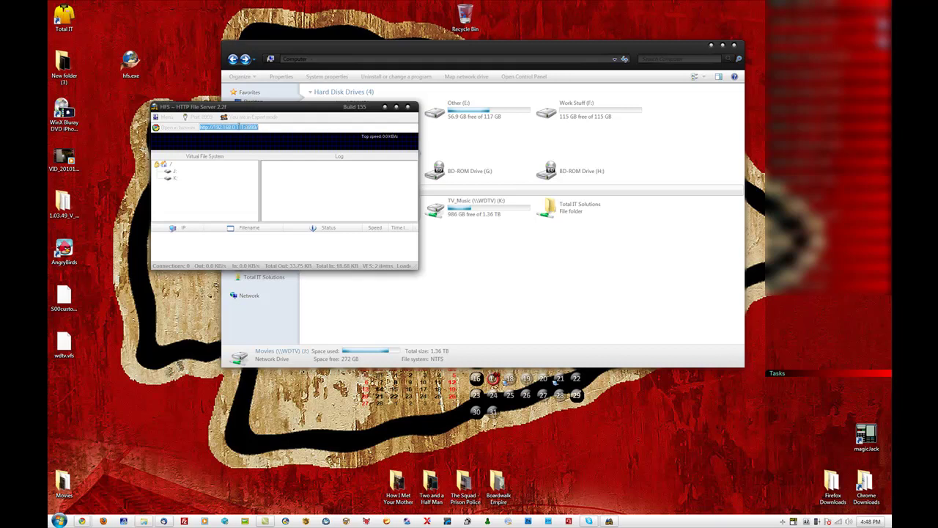
pyautogui.click(200, 116)
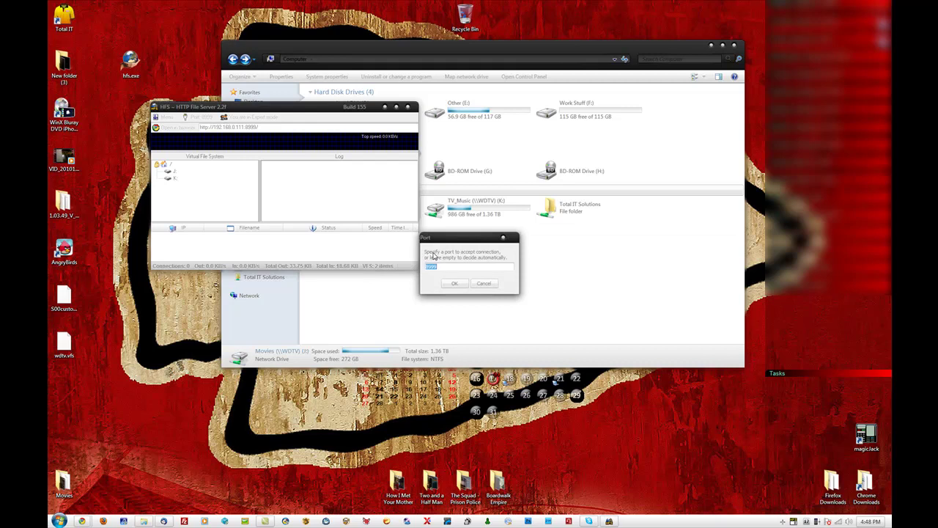
pyautogui.write('8')
pyautogui.click(453, 283)
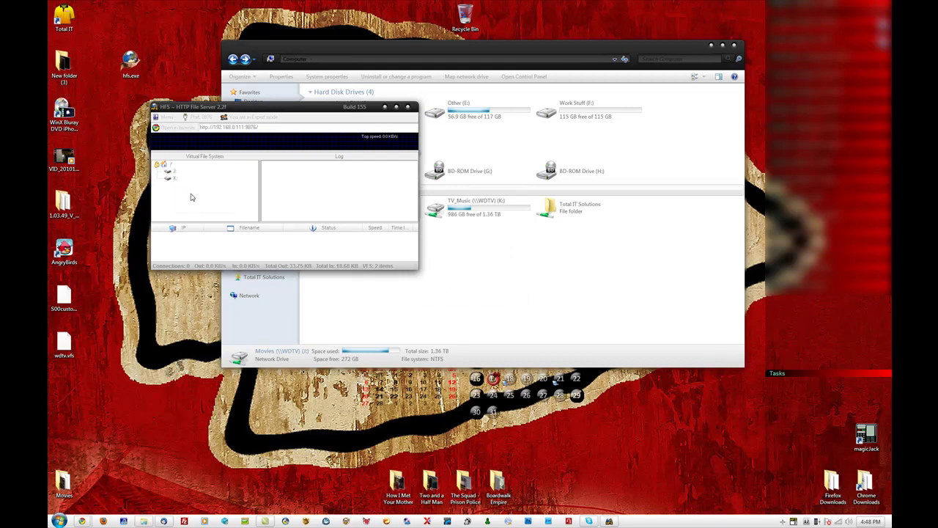
# - Add the desktop 'How I Met Your Mother' folder from disk as a real folder
pyautogui.rightClick(191, 196)
pyautogui.click(220, 206)
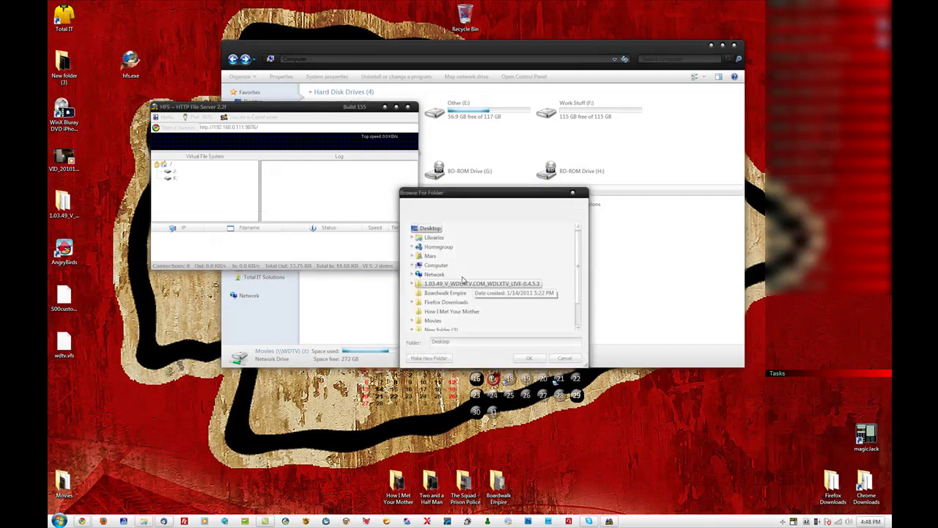
pyautogui.scroll(-1, 584, 264)
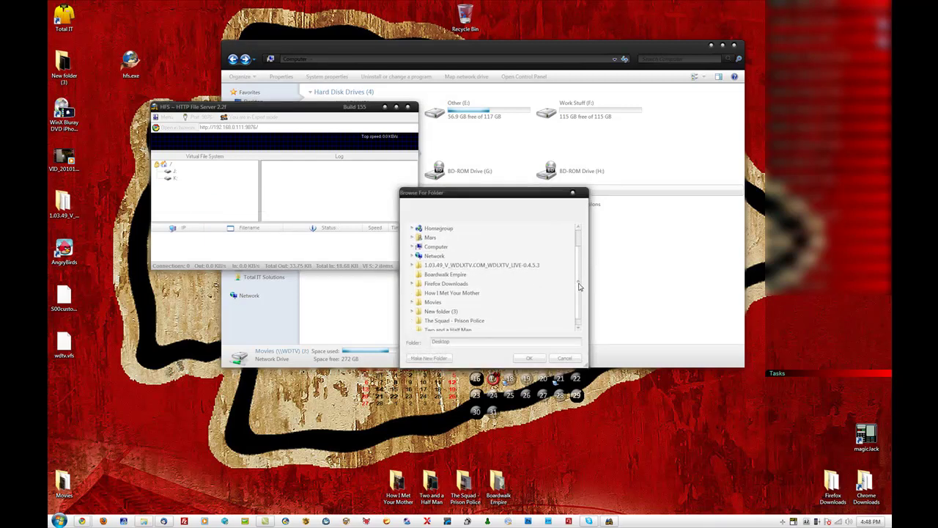
pyautogui.click(457, 294)
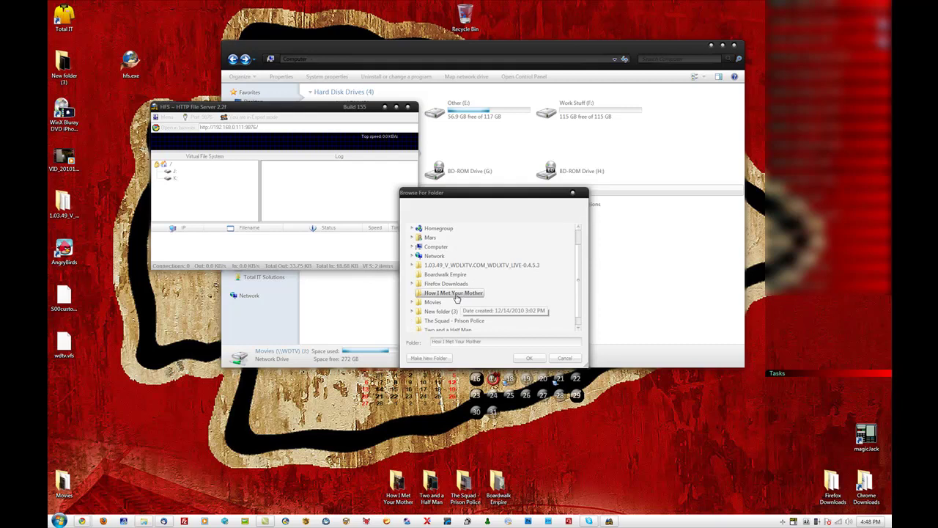
pyautogui.click(530, 358)
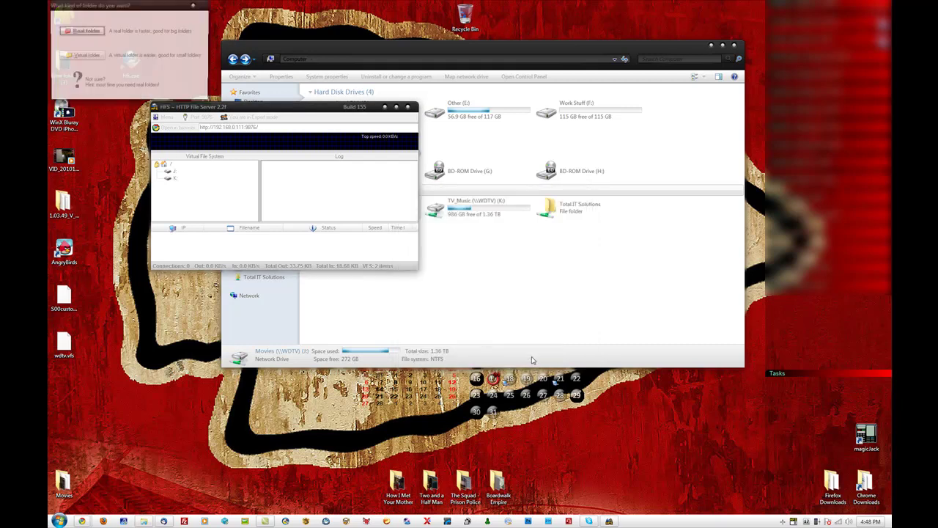
pyautogui.click(85, 31)
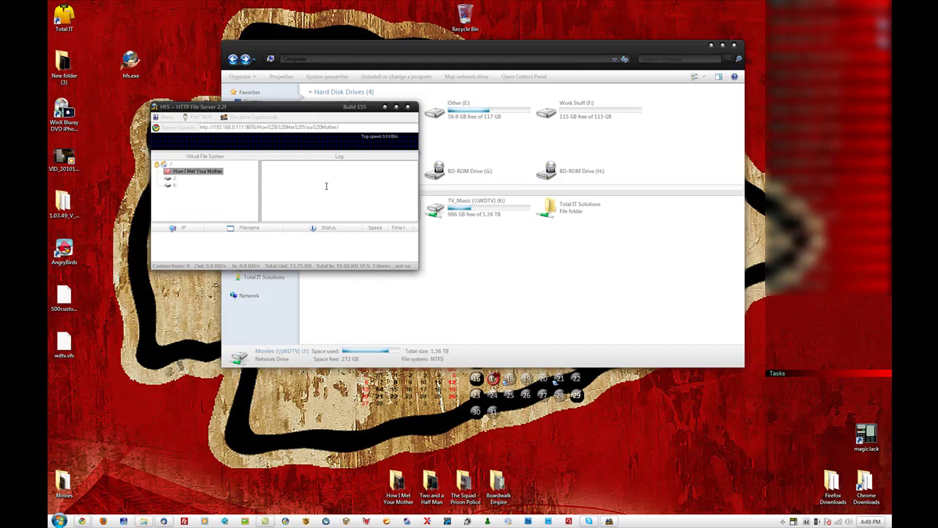
# - Open Menu > Other options > User accounts and select the 'New user' account
pyautogui.click(164, 117)
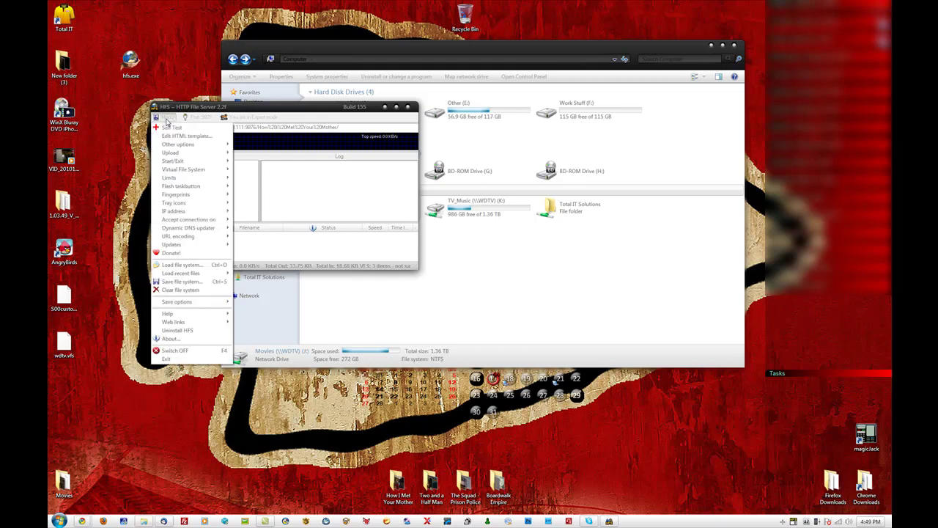
pyautogui.moveTo(210, 175)
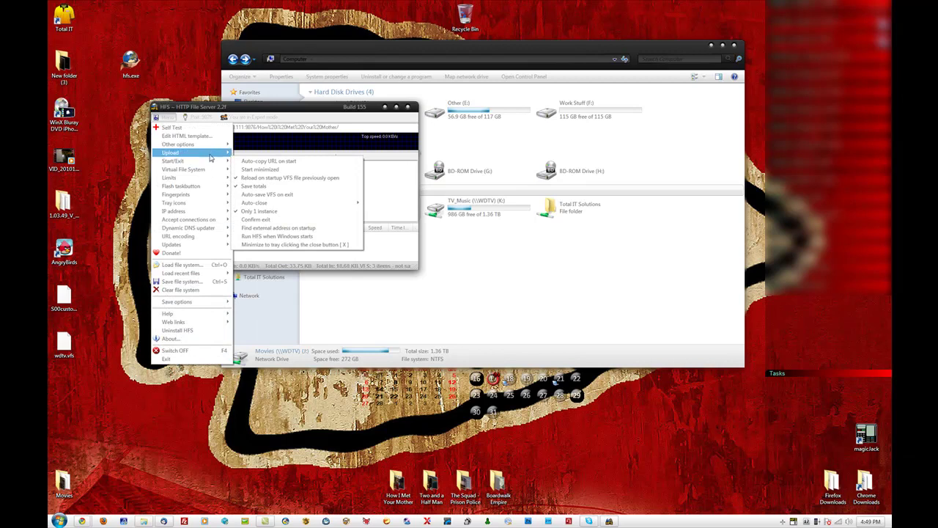
pyautogui.moveTo(215, 146)
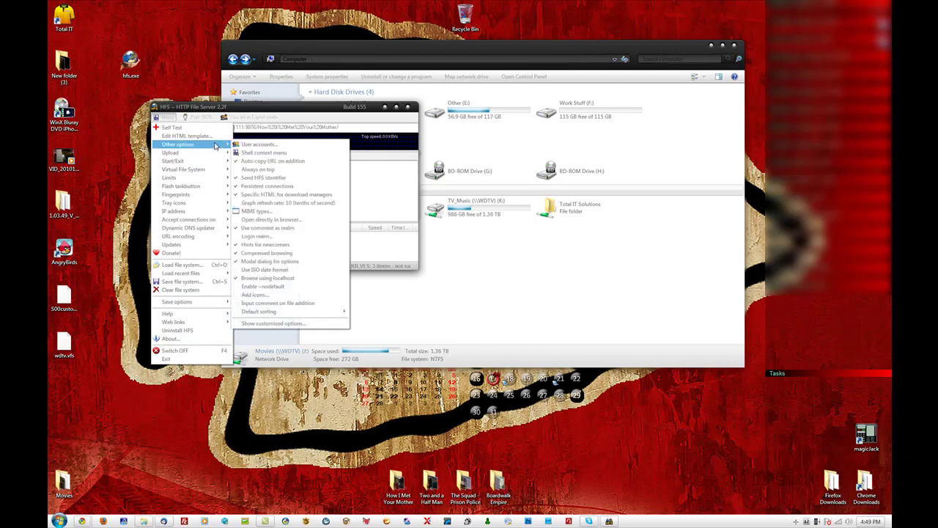
pyautogui.click(261, 144)
pyautogui.click(387, 217)
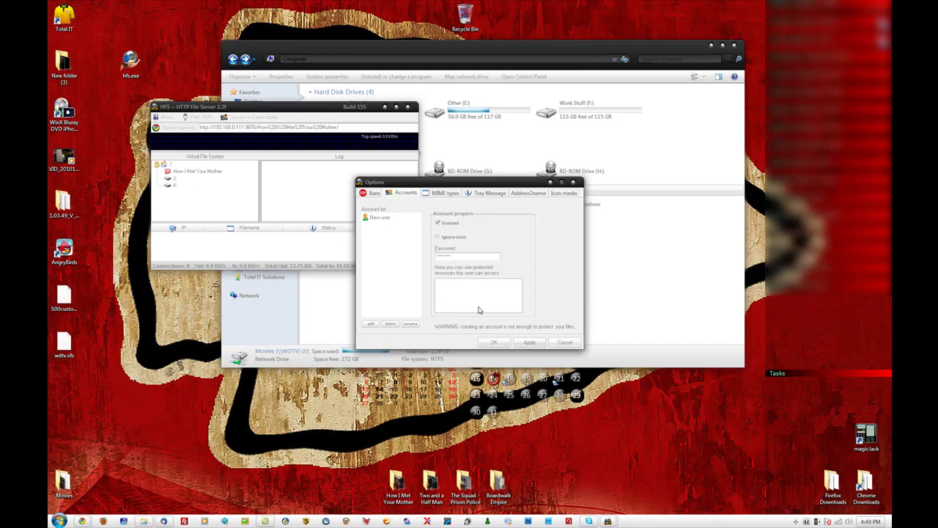
# - Confirm the account settings with OK to close the Options window
pyautogui.click(486, 343)
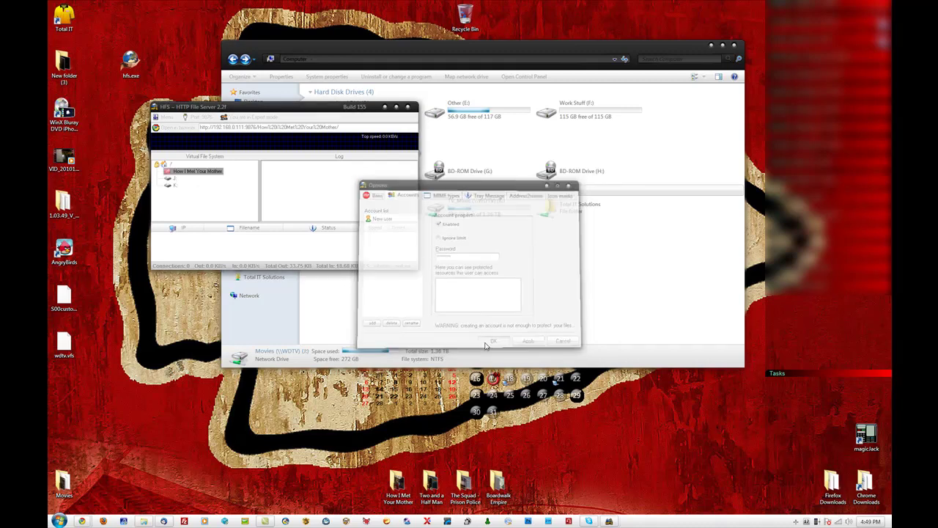